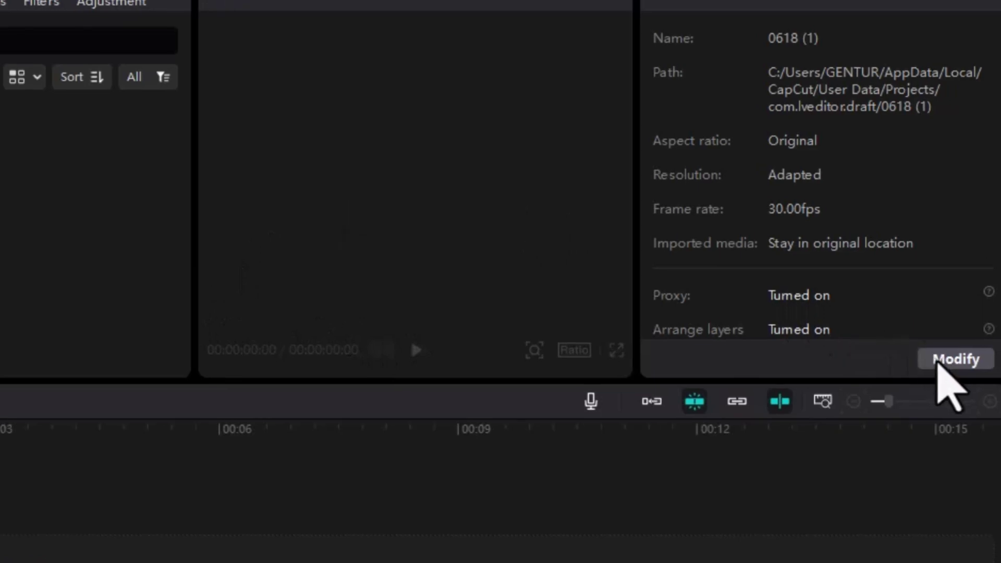
# Save the project settings and place 7170781-uhd_4096_2160_25fps.mp4 on the timeline.
pyautogui.click(938, 363)
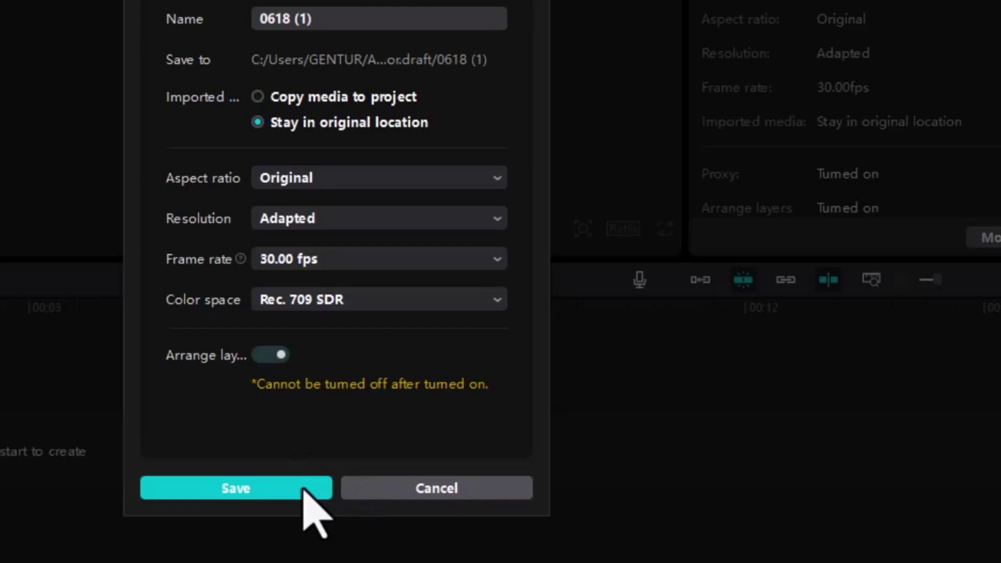
pyautogui.click(302, 490)
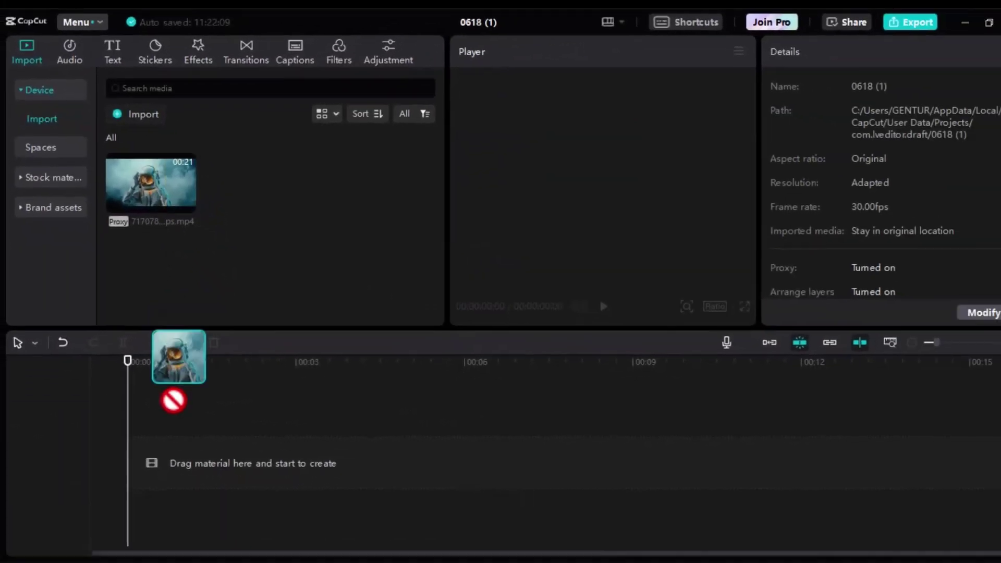
pyautogui.moveTo(212, 240); pyautogui.dragTo(134, 463)
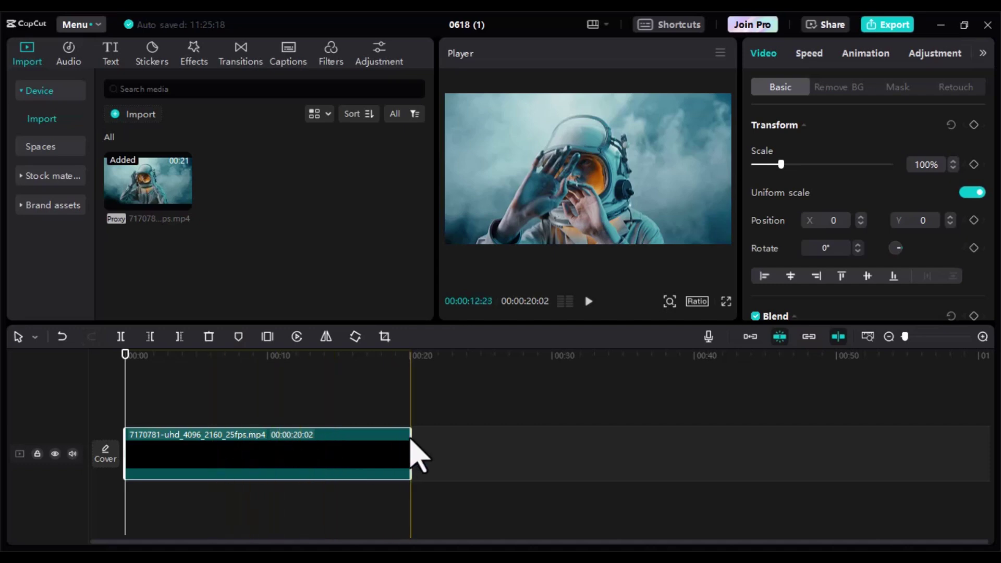
# Trim the end of the astronaut clip so it lasts 06:23.
pyautogui.moveTo(411, 454); pyautogui.dragTo(383, 454)
pyautogui.moveTo(222, 438); pyautogui.dragTo(224, 436)
pyautogui.click(165, 425)
pyautogui.scroll(3, 183, 421)
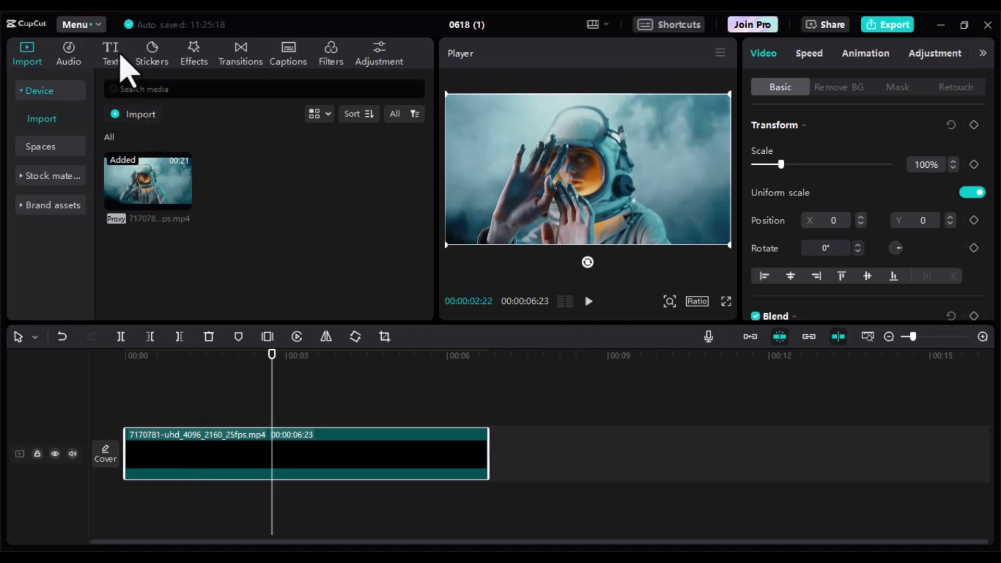
# Add a Default text clip starting at 00:00 and stretch it to the video's end.
pyautogui.click(112, 54)
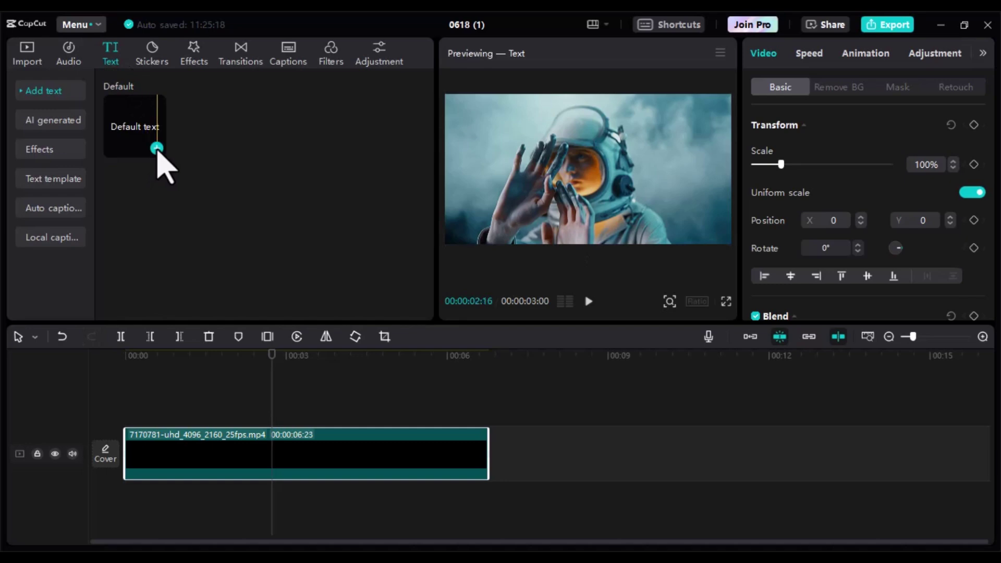
pyautogui.click(157, 149)
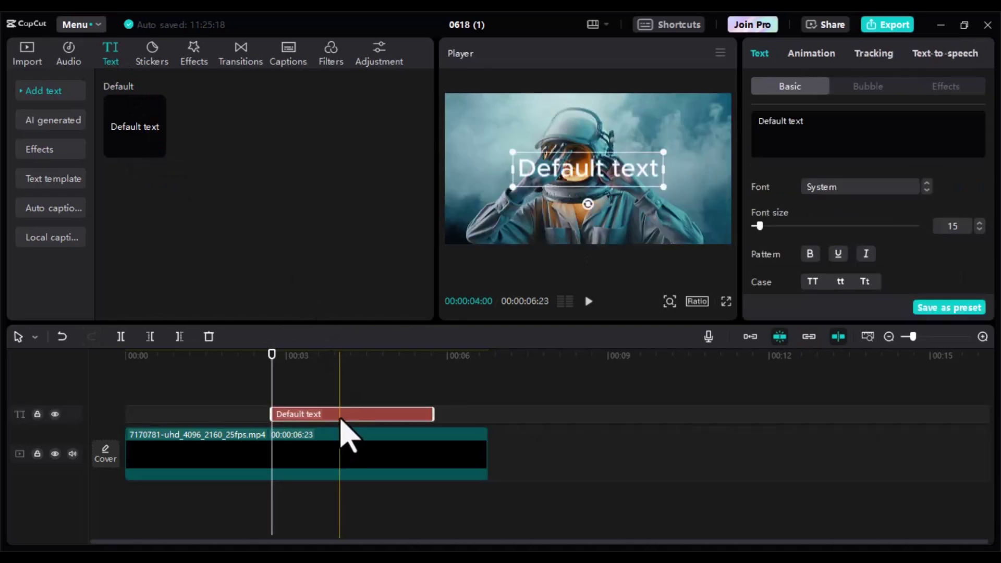
pyautogui.moveTo(310, 416); pyautogui.dragTo(172, 415)
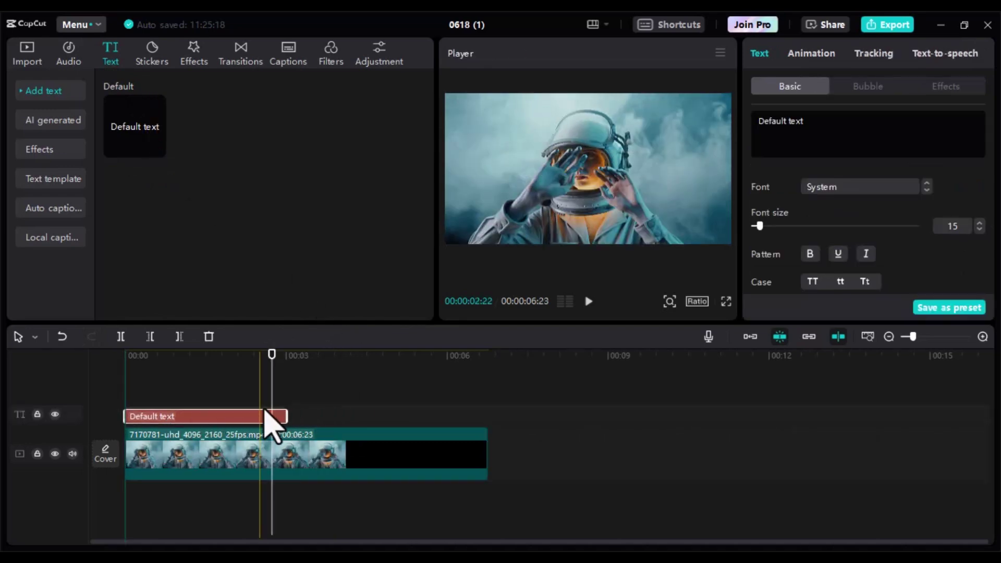
pyautogui.moveTo(286, 410); pyautogui.dragTo(480, 414)
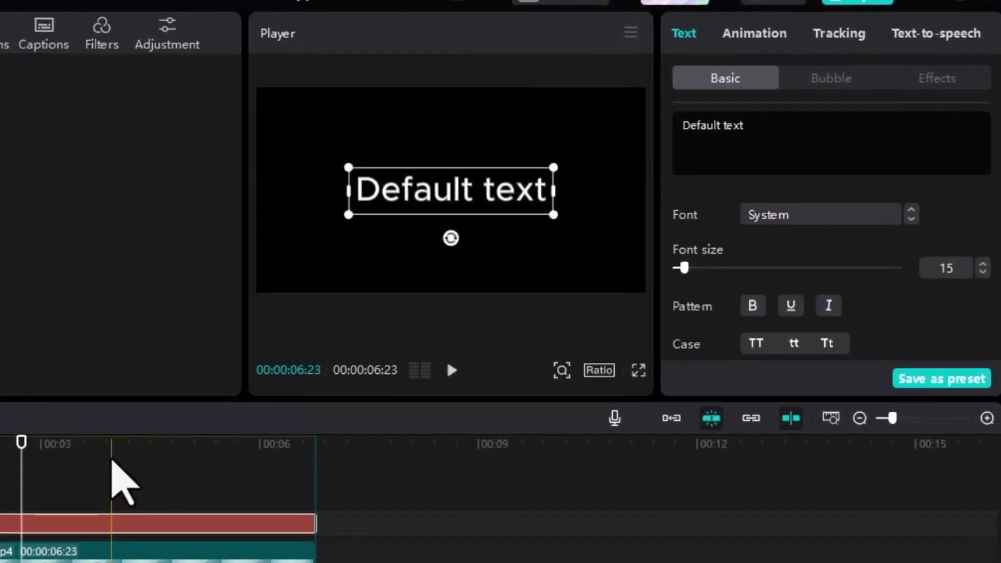
pyautogui.click(339, 365)
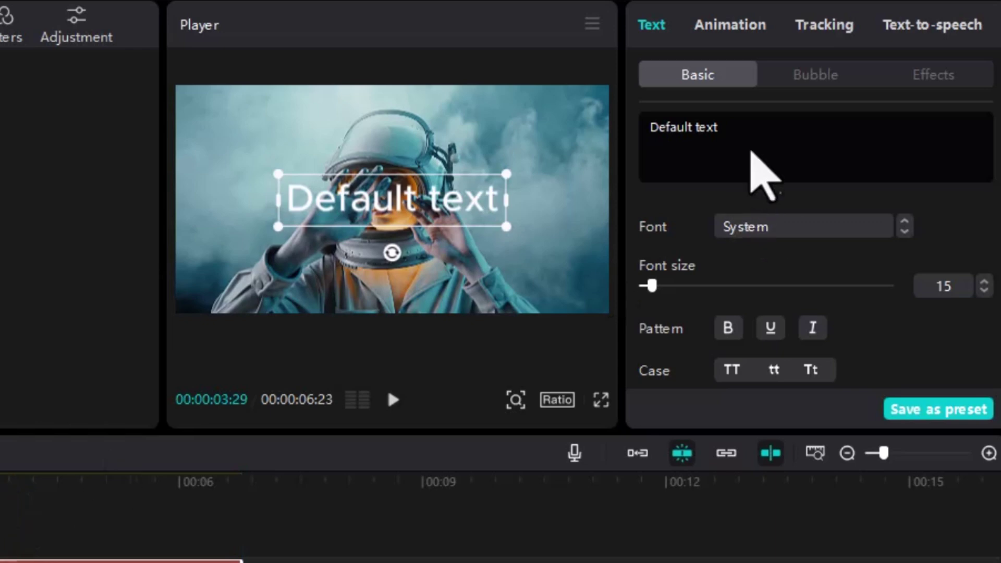
# Change the text to 'ASTRONOUT' in Onest-Black and enlarge it across the helmet.
pyautogui.click(620, 119)
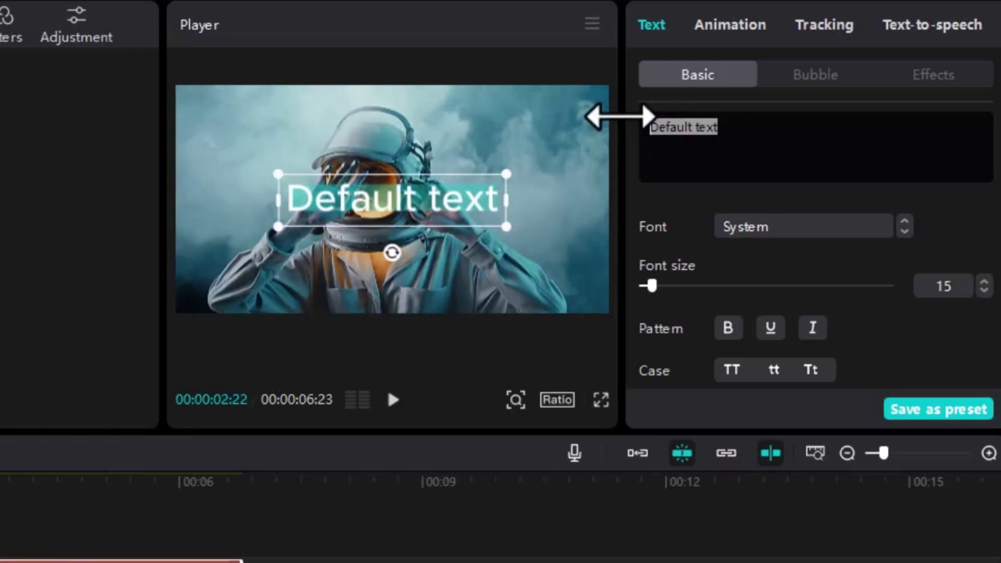
pyautogui.write('ASTRONOU')
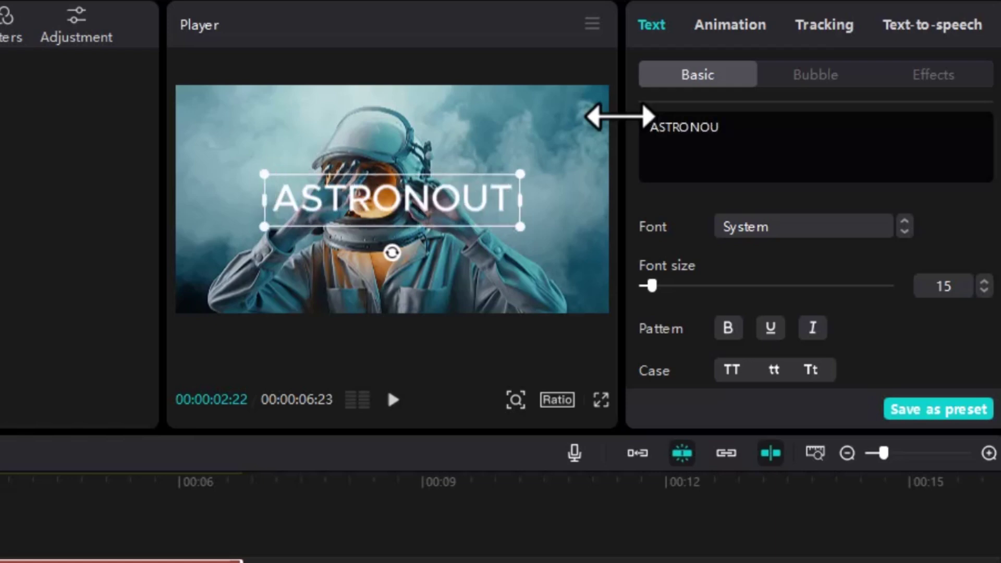
pyautogui.write('T')
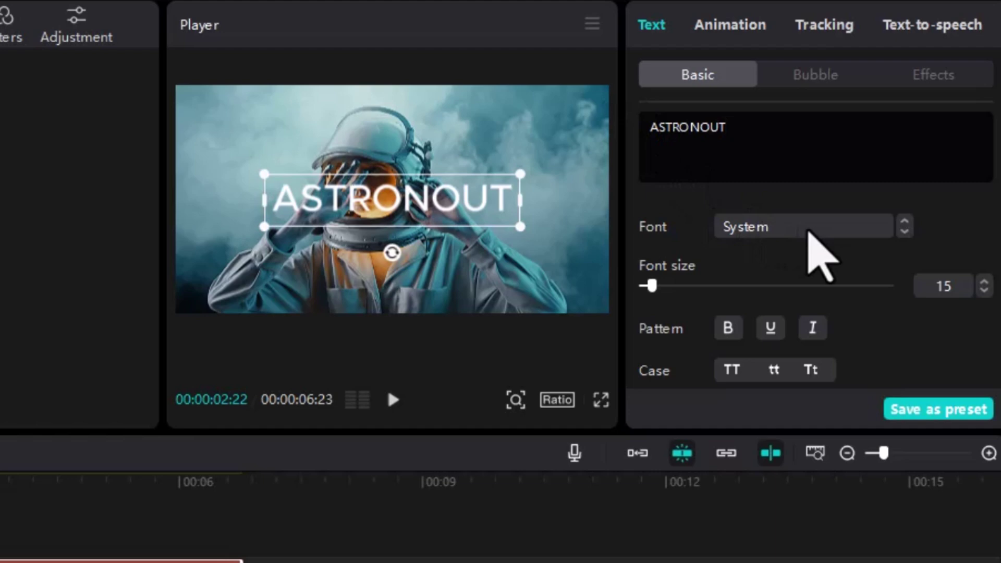
pyautogui.click(809, 230)
pyautogui.scroll(3, 827, 235)
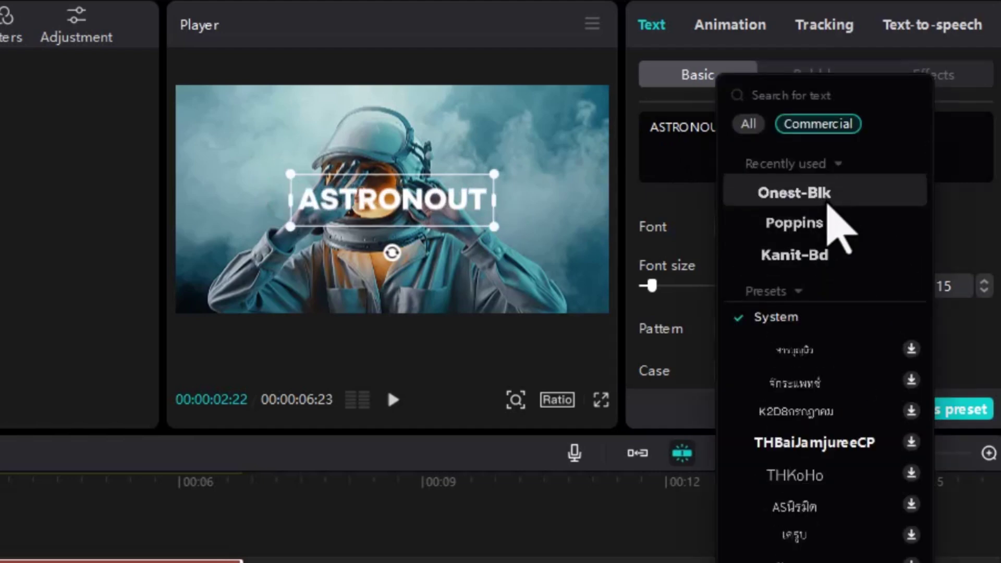
pyautogui.click(771, 201)
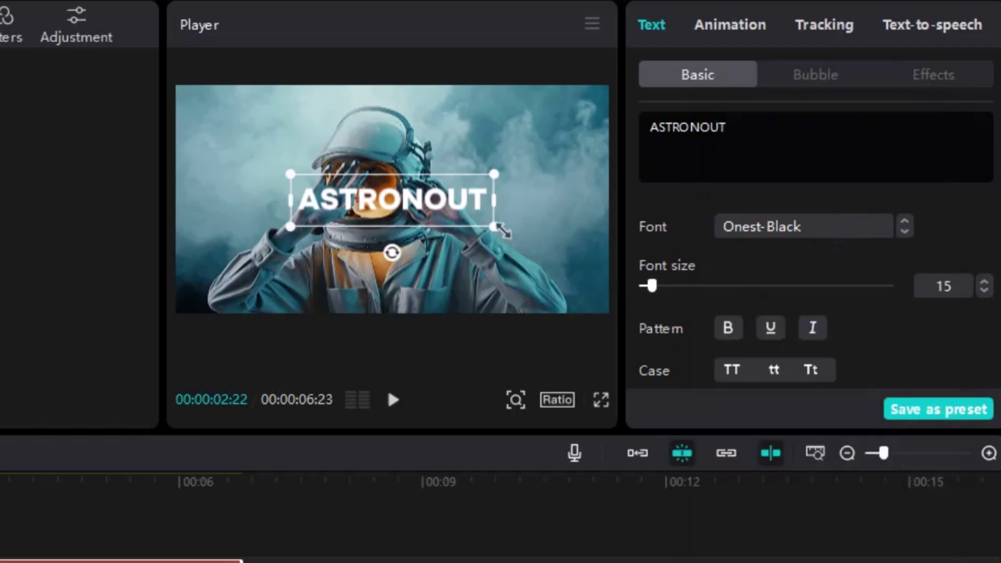
pyautogui.moveTo(498, 228); pyautogui.dragTo(582, 250)
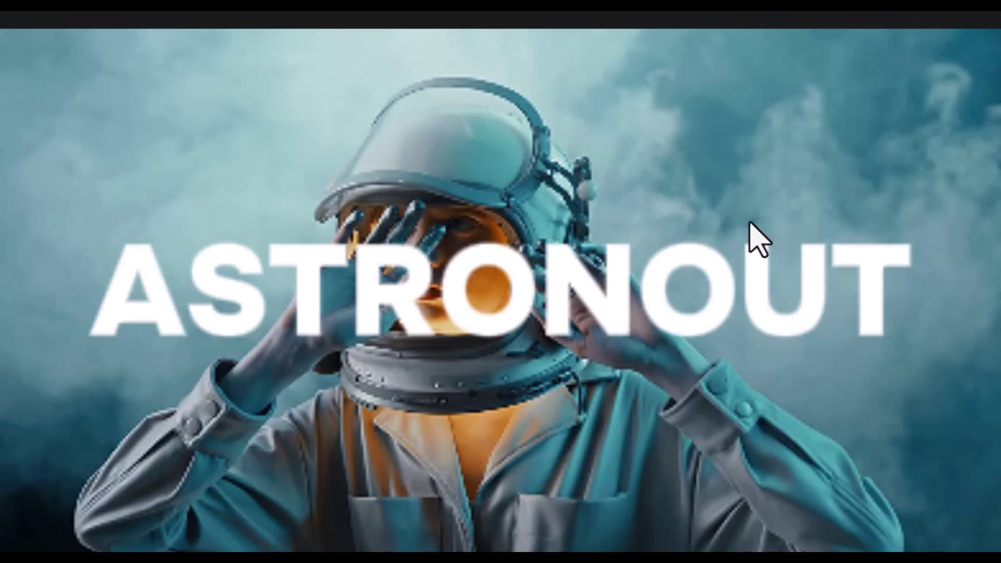
pyautogui.press('Escape')
# Add a white stroke with thickness 9 around the ASTRONOUT title.
pyautogui.scroll(-3, 856, 235)
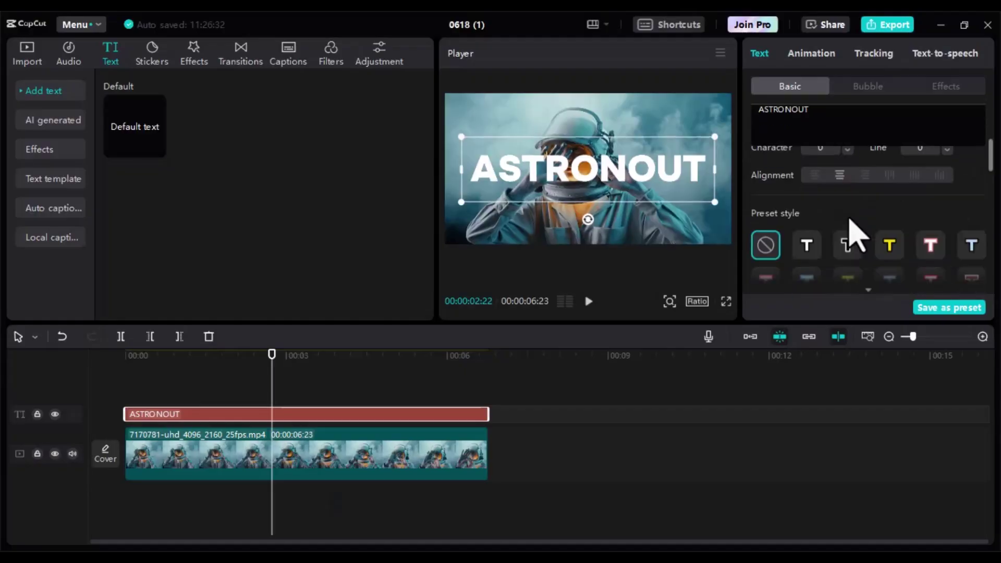
pyautogui.scroll(-3, 856, 235)
pyautogui.scroll(-3, 856, 235)
pyautogui.scroll(-1, 856, 235)
pyautogui.scroll(-3, 856, 234)
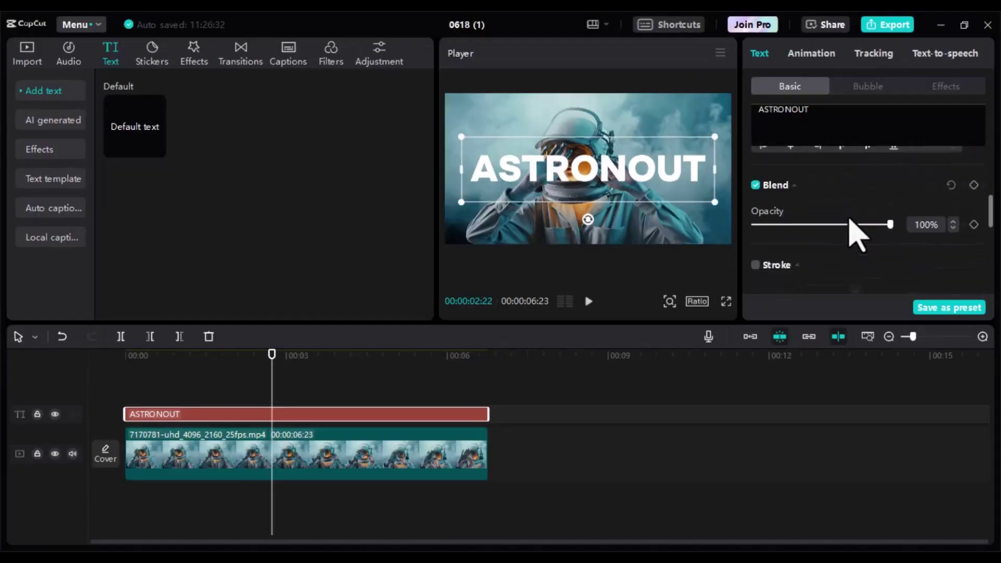
pyautogui.scroll(-3, 856, 230)
pyautogui.click(756, 160)
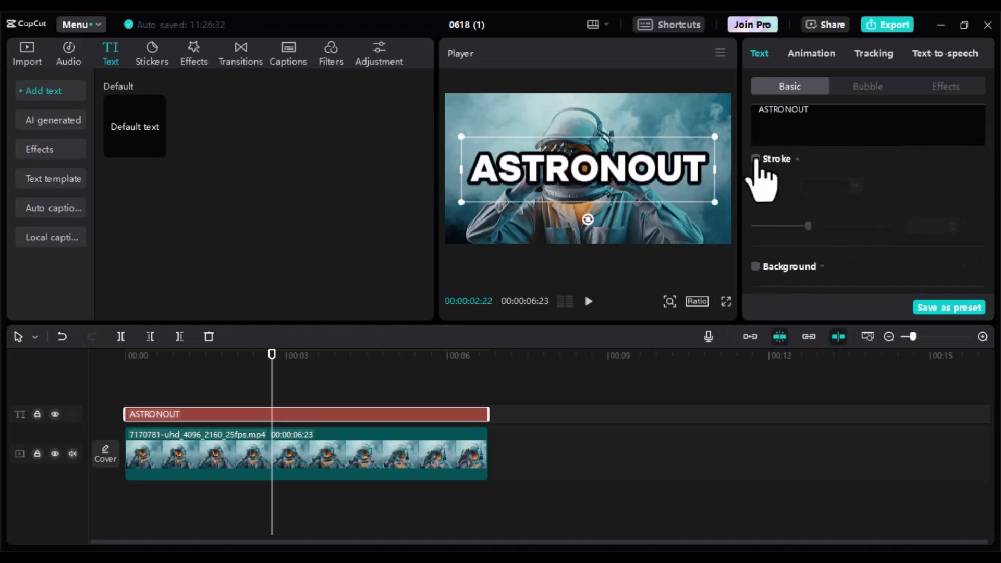
pyautogui.click(821, 187)
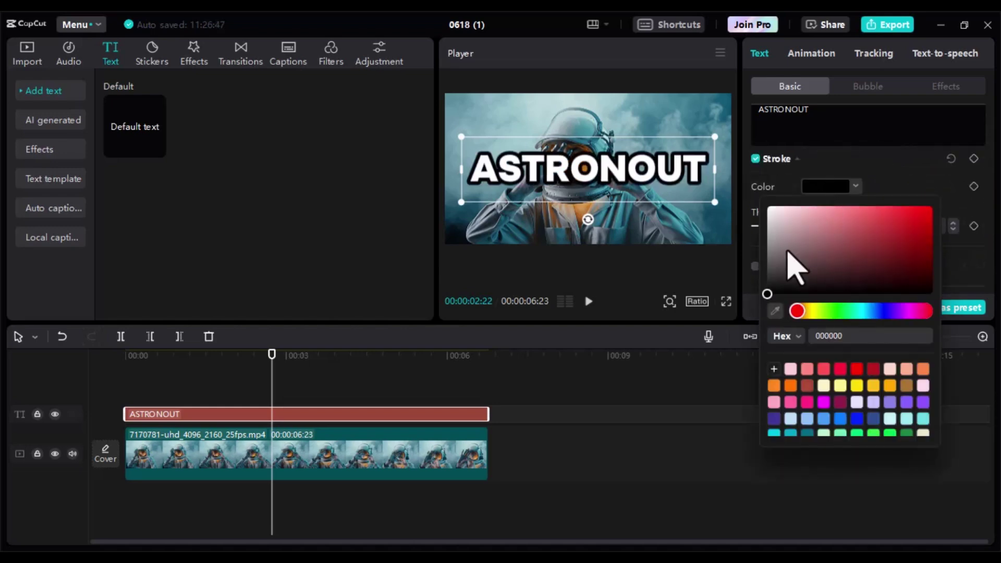
pyautogui.click(766, 206)
pyautogui.click(890, 163)
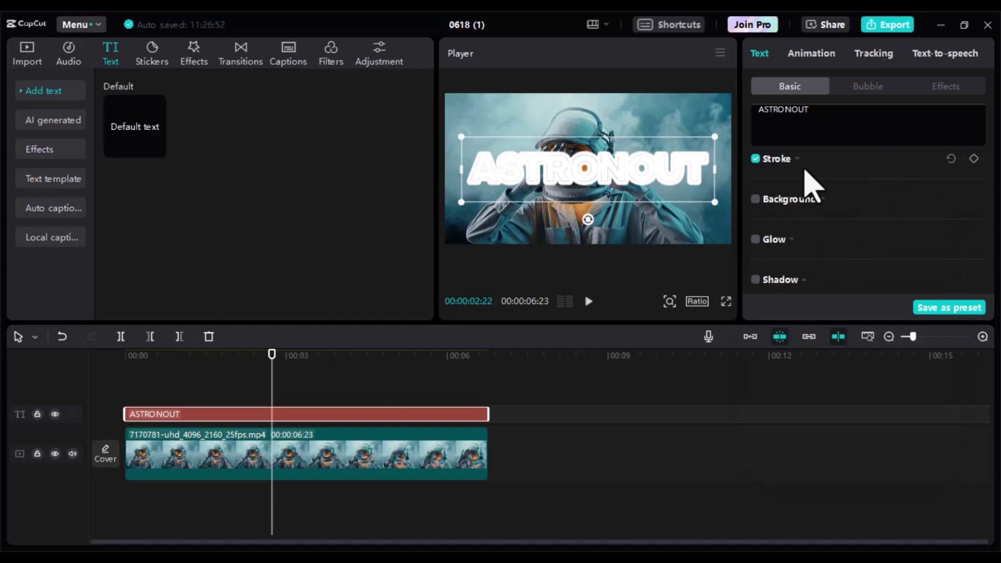
pyautogui.click(805, 169)
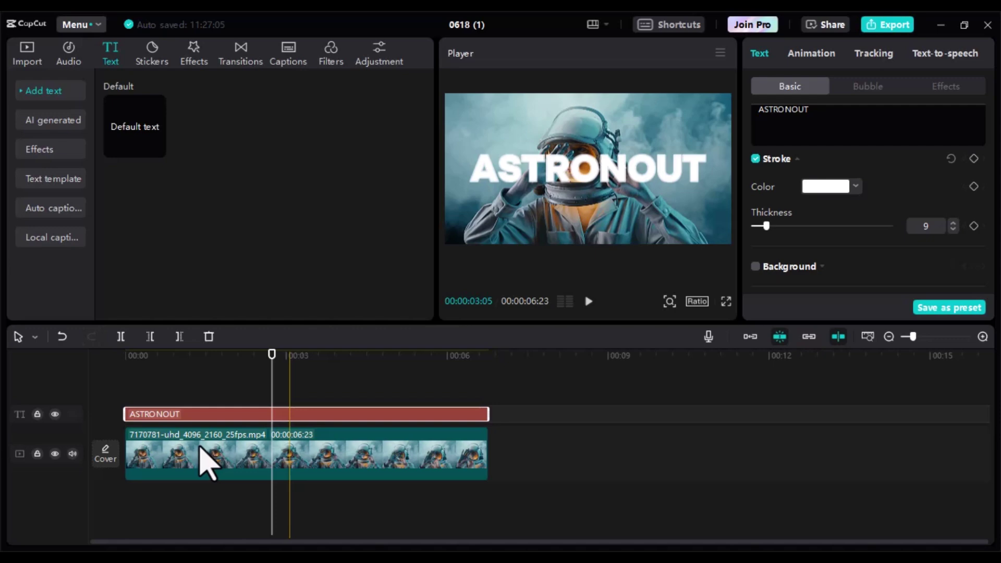
# Copy the astronaut clip and place the duplicate on a track above the title.
pyautogui.click(201, 459)
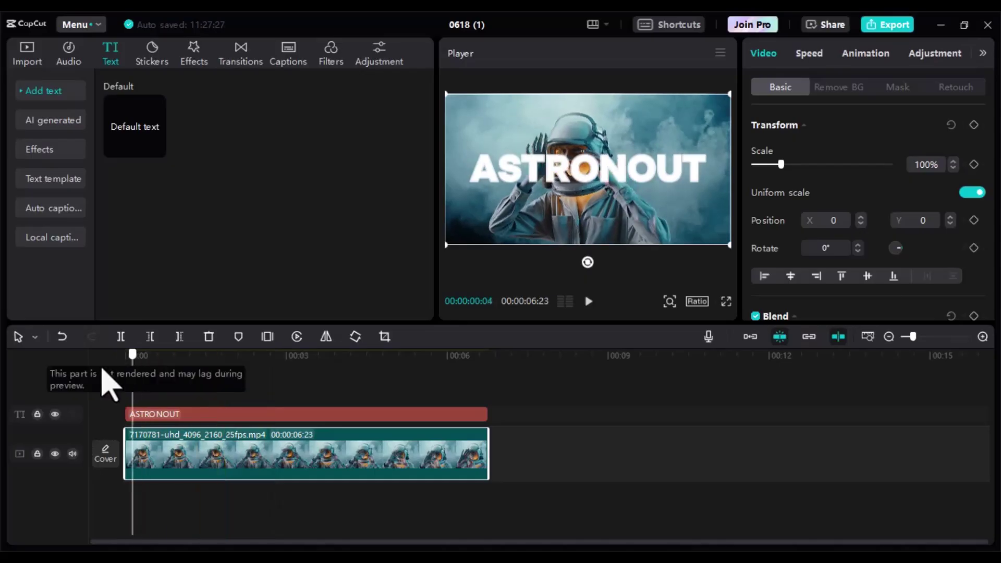
pyautogui.hotkey('ctrl', 'c')
pyautogui.hotkey('ctrl', 'v')
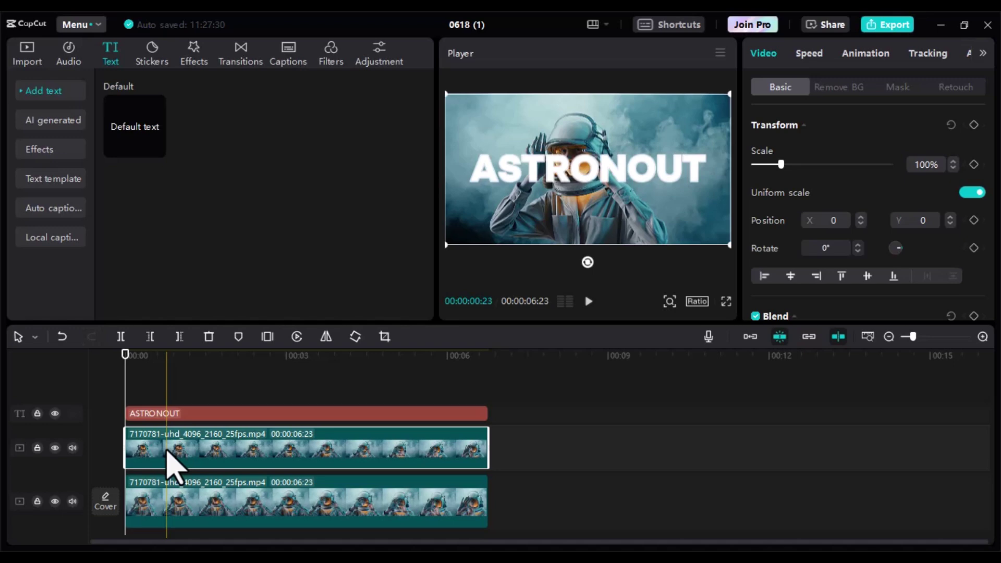
pyautogui.moveTo(172, 463); pyautogui.dragTo(175, 392)
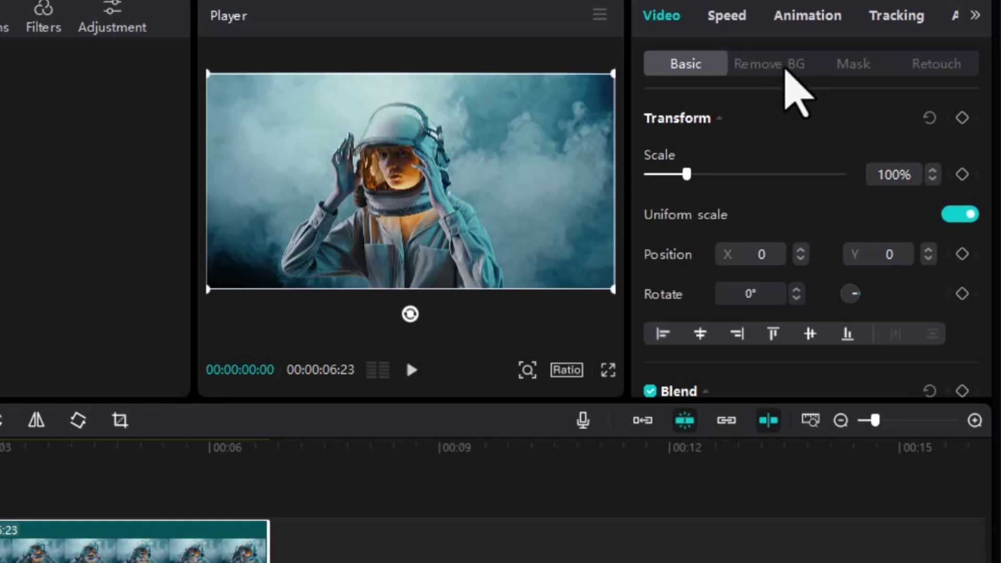
# Apply Auto removal to the top astronaut copy and check the cutout by toggling the lower track.
pyautogui.click(786, 67)
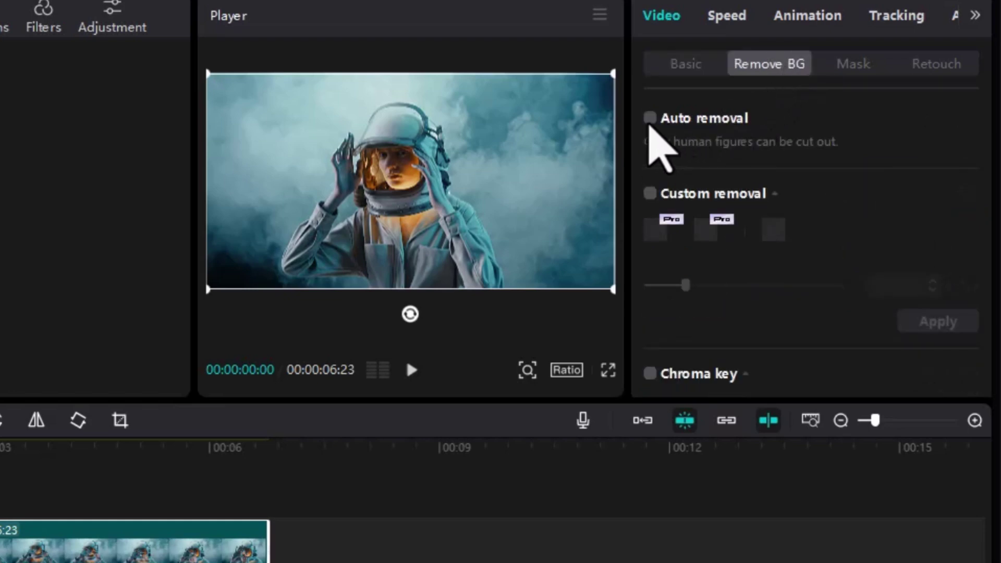
pyautogui.click(650, 119)
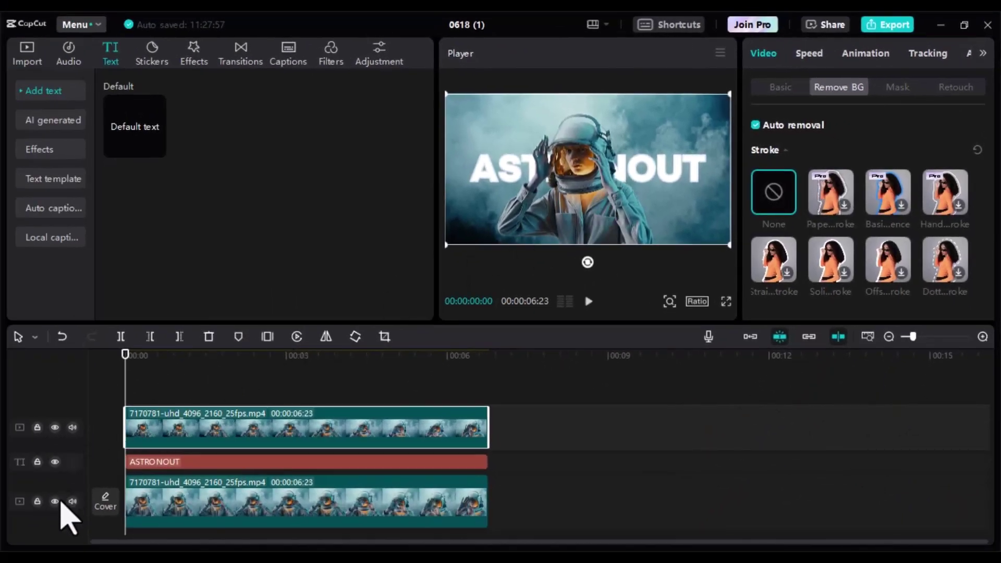
pyautogui.click(54, 502)
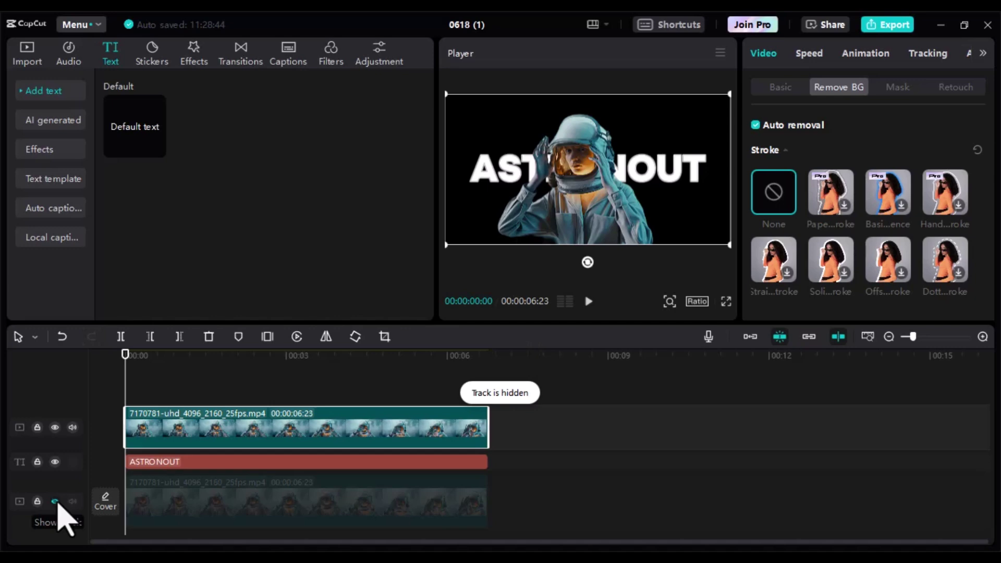
pyautogui.click(55, 502)
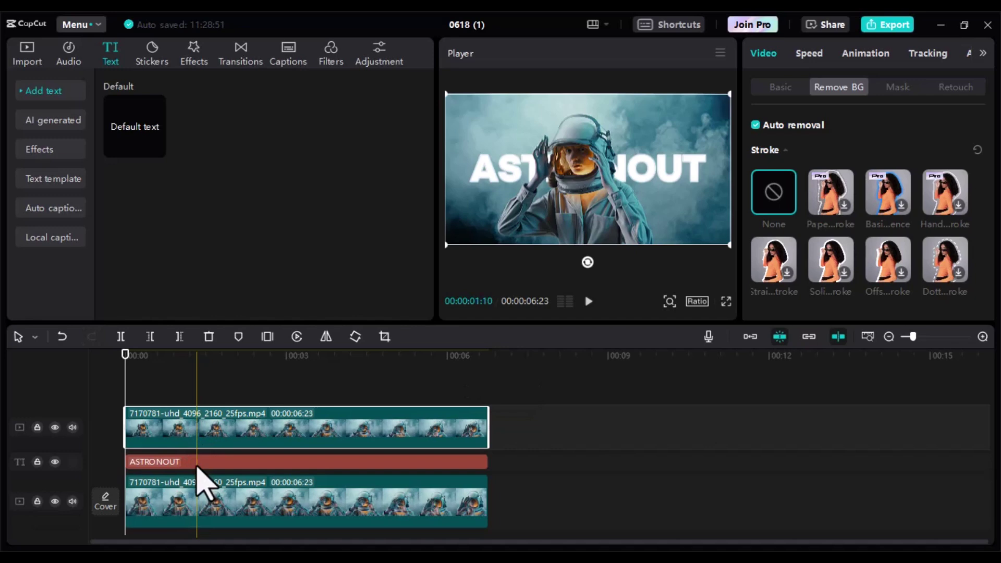
pyautogui.click(197, 464)
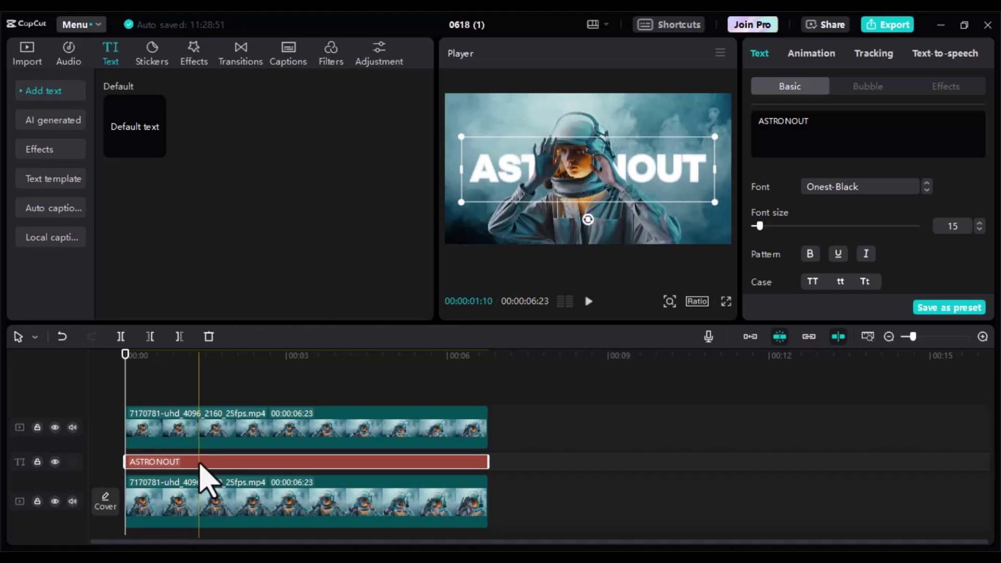
# Move ASTRONOUT to the top track and set its fill colour to black (000000).
pyautogui.moveTo(200, 464)
pyautogui.mouseDown()
pyautogui.moveTo(267, 399)
pyautogui.moveTo(201, 396)
pyautogui.mouseUp()
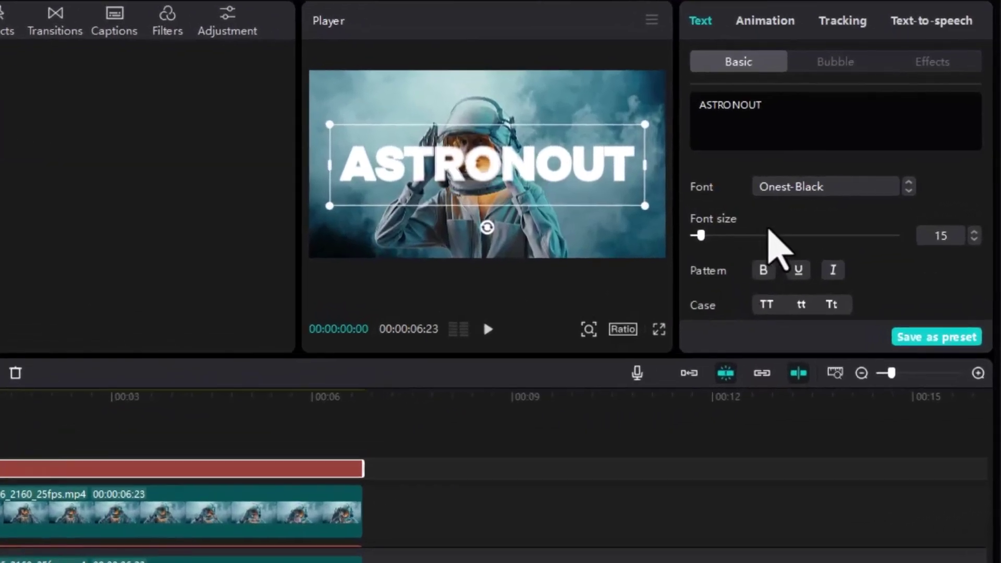
pyautogui.scroll(-1, 810, 235)
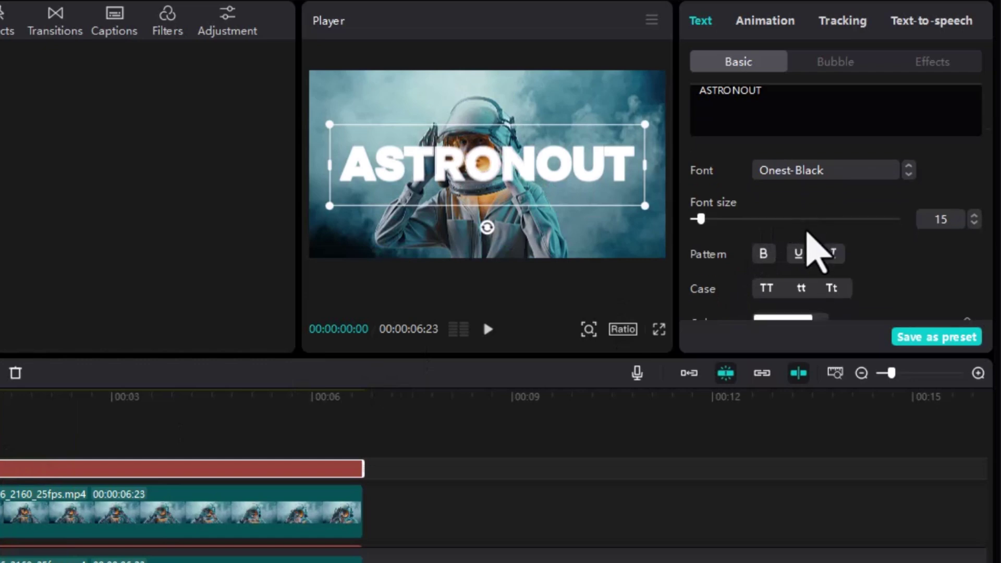
pyautogui.scroll(-2, 813, 245)
pyautogui.scroll(-2, 809, 245)
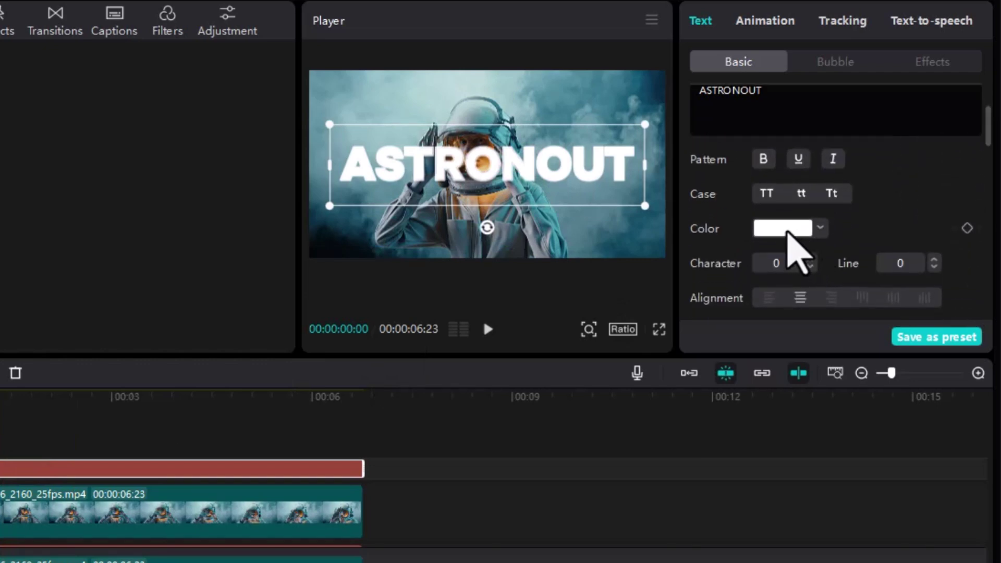
pyautogui.click(788, 228)
pyautogui.moveTo(712, 360); pyautogui.dragTo(699, 383)
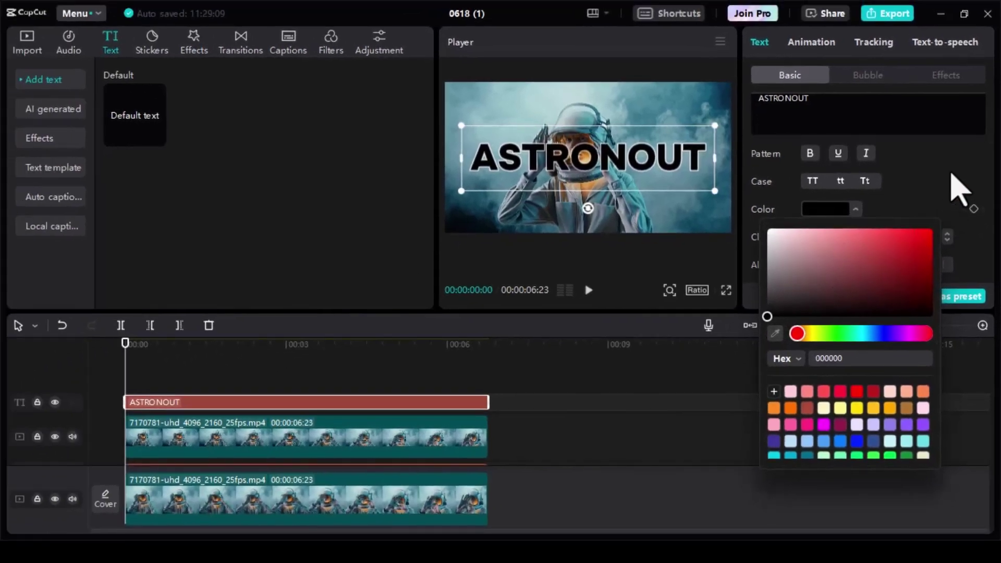
pyautogui.click(940, 185)
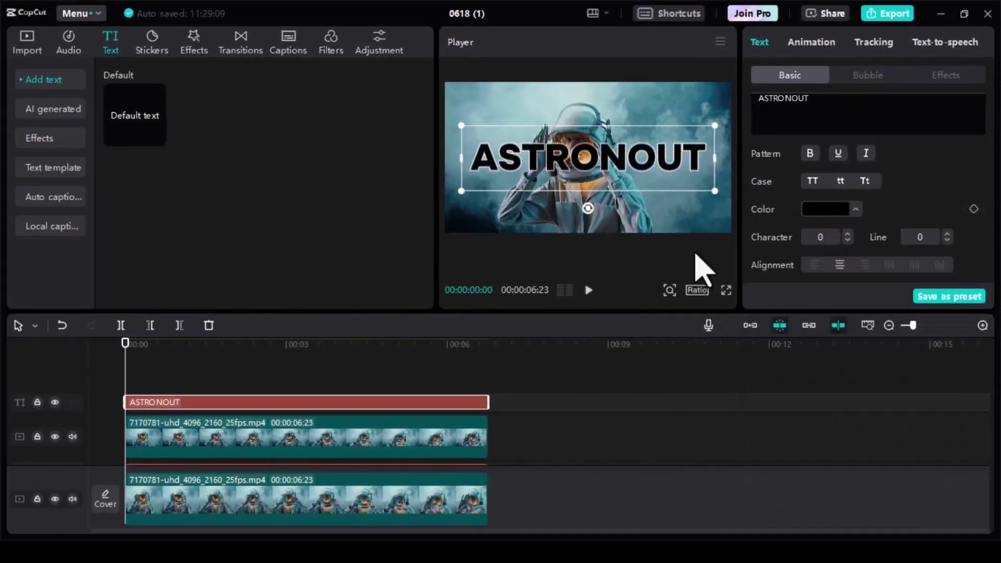
pyautogui.click(244, 416)
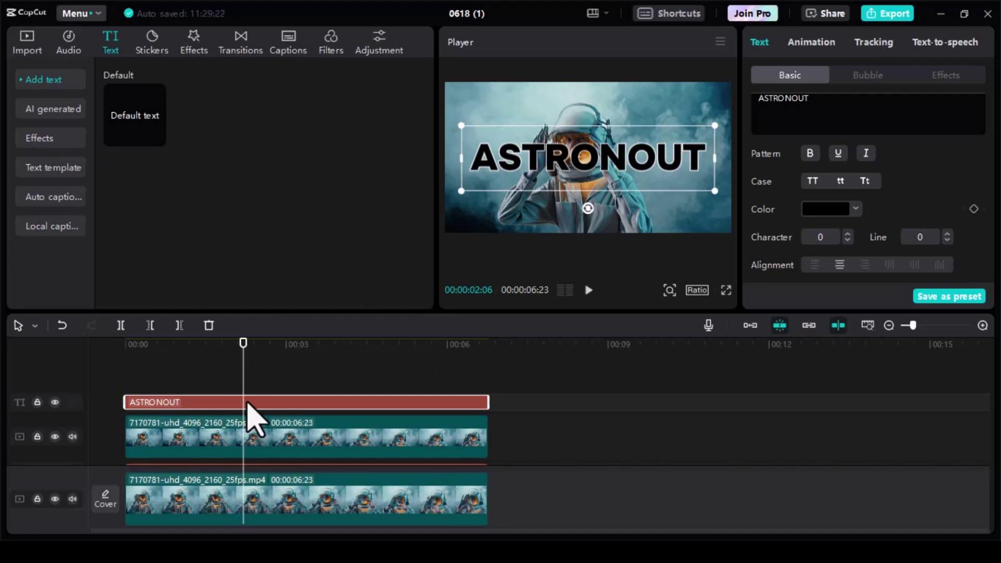
# Merge the selected title and cut-out video clips into Compound clip5.
pyautogui.rightClick(254, 419)
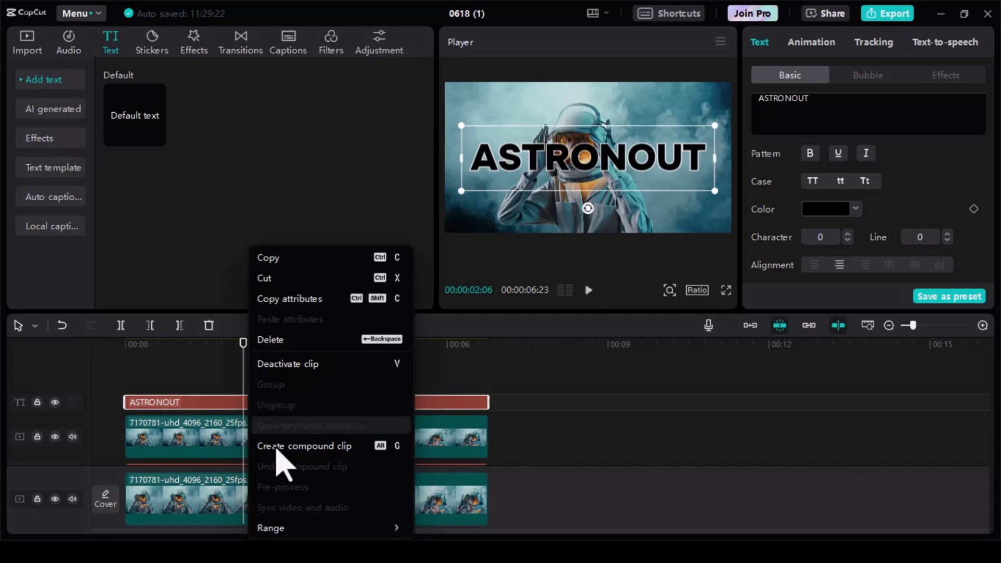
pyautogui.click(276, 446)
pyautogui.click(274, 429)
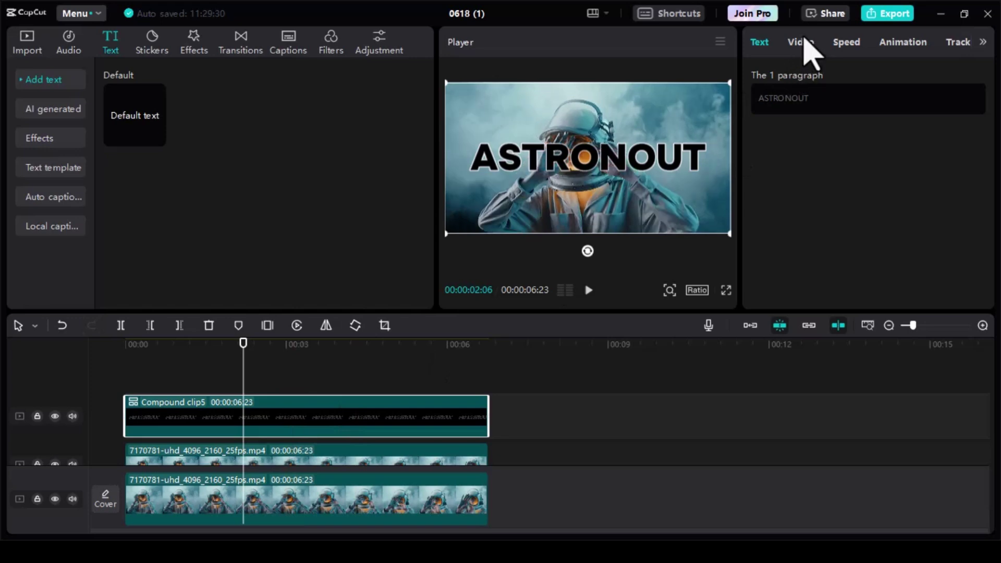
# Set the compound clip's Blend mode to Screen in the Video Basic settings.
pyautogui.click(804, 45)
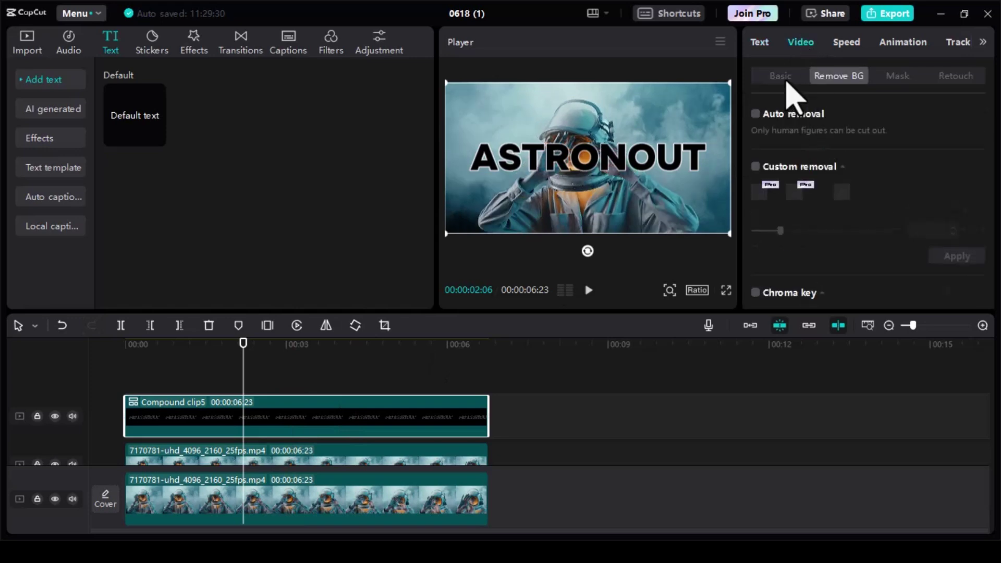
pyautogui.click(787, 80)
pyautogui.scroll(-2, 832, 201)
pyautogui.scroll(-2, 838, 224)
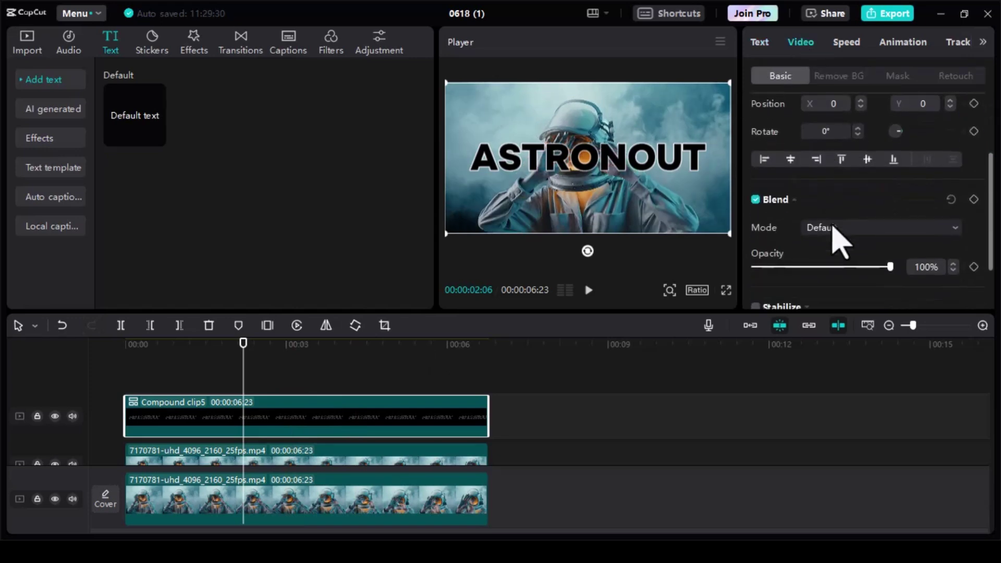
pyautogui.click(852, 229)
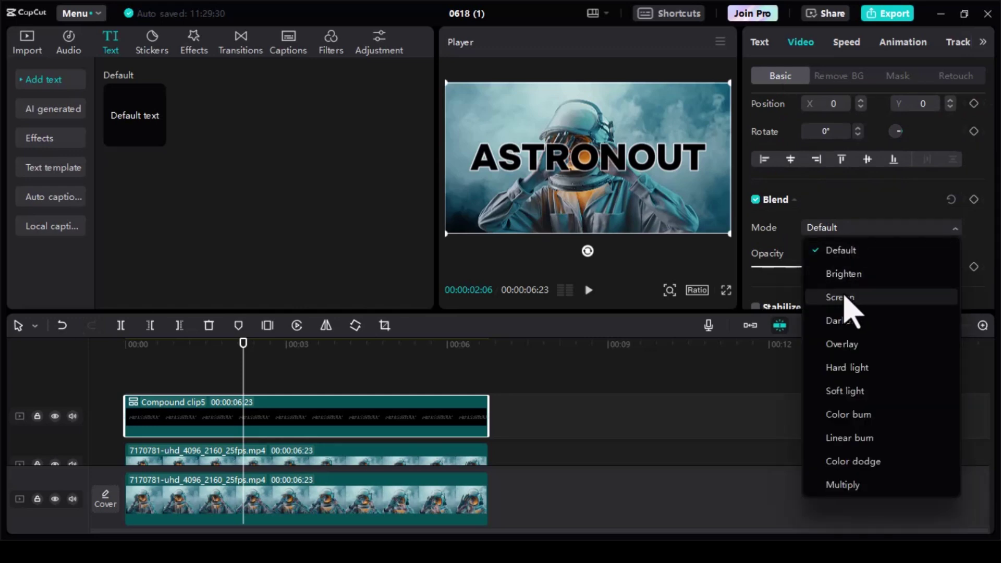
pyautogui.click(844, 297)
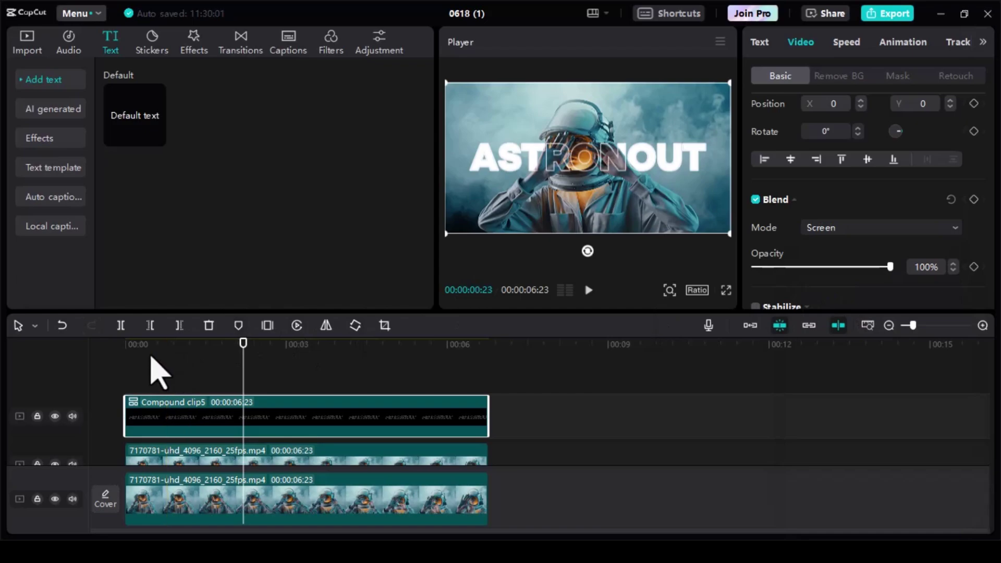